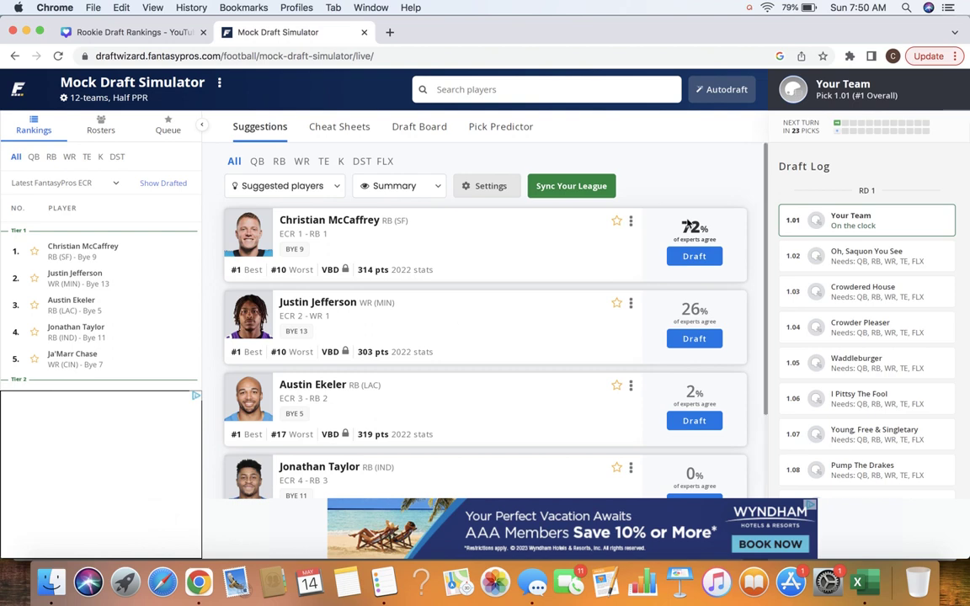
Draft Christian McCaffrey first overall, filter to running backs, and show the Cheat Sheets rankings.
{"action": "left_click", "coordinate": [696, 257]}
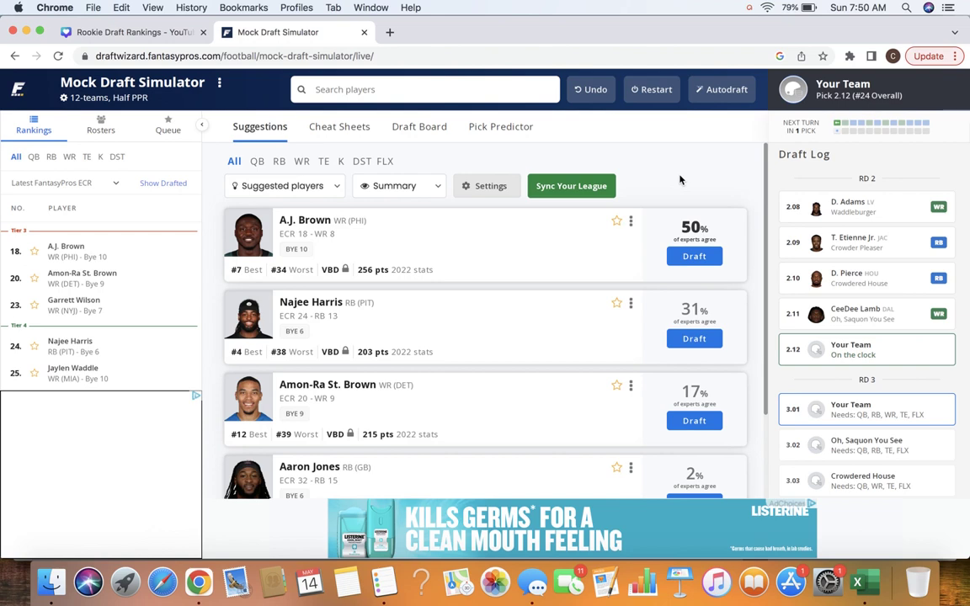
{"action": "left_click", "coordinate": [279, 162]}
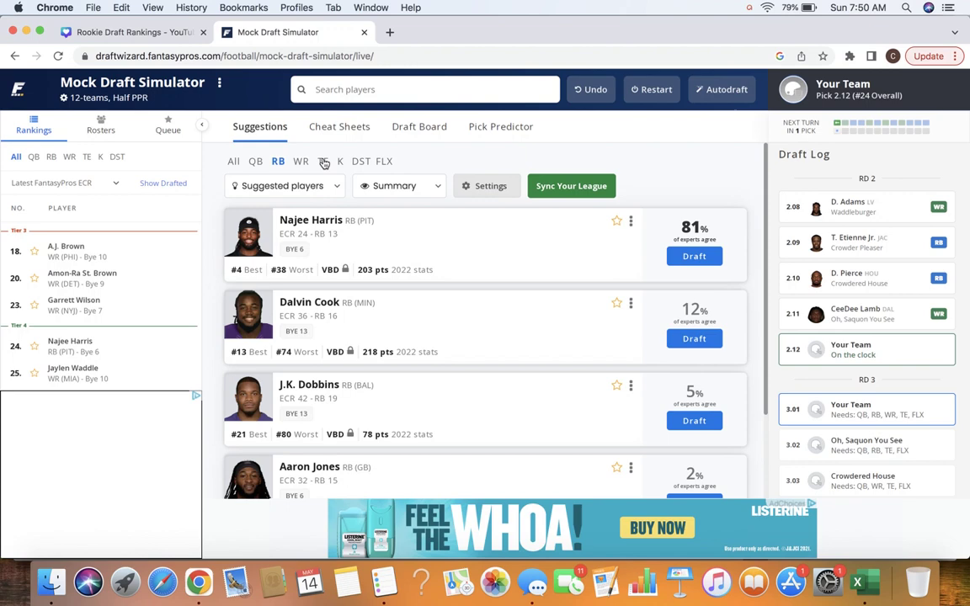
{"action": "left_click", "coordinate": [329, 131]}
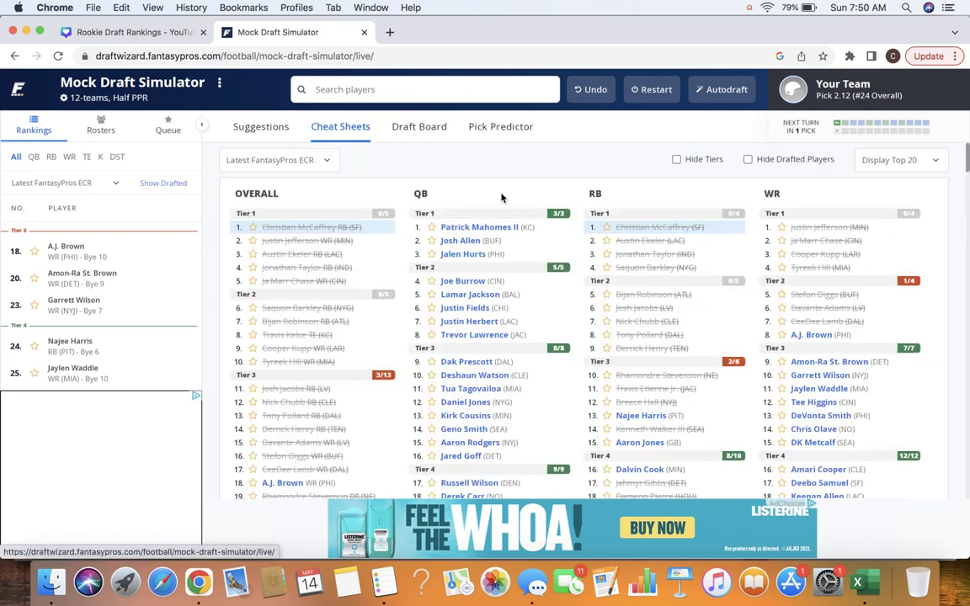
Hide drafted players, then draft A.J. Brown at pick 24 and Najee Harris at pick 25.
{"action": "left_click", "coordinate": [749, 159]}
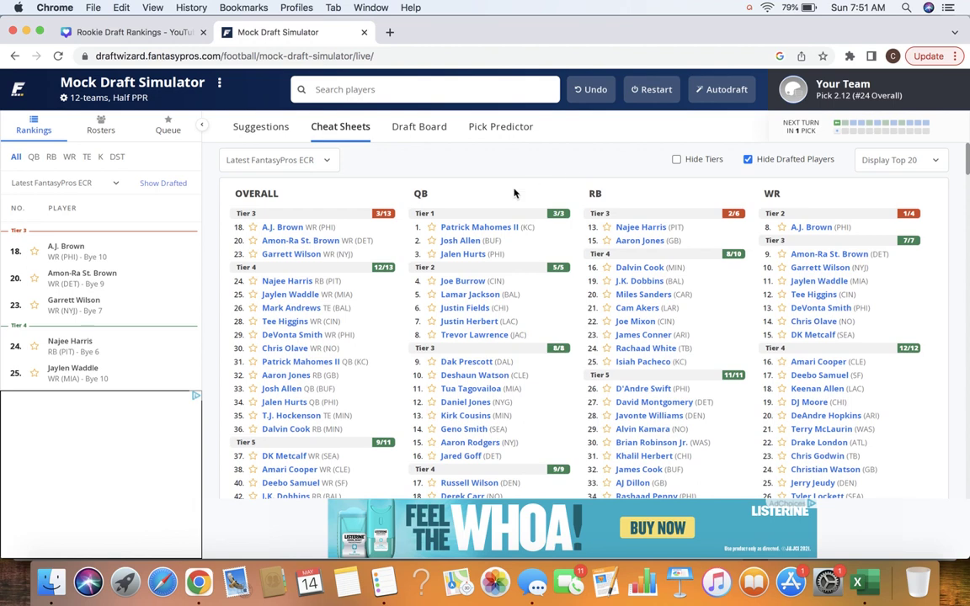
{"action": "left_click", "coordinate": [819, 231]}
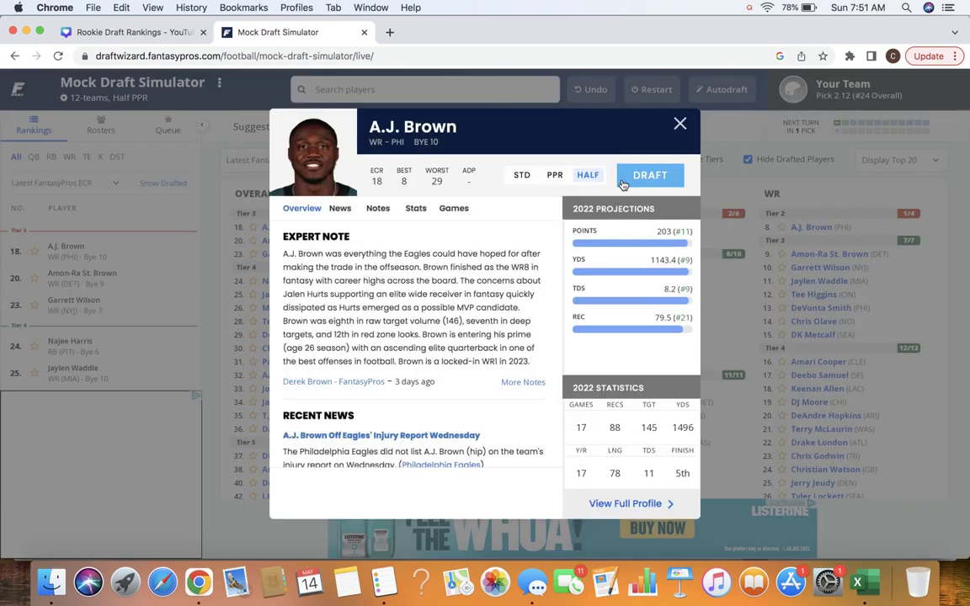
{"action": "left_click", "coordinate": [651, 177]}
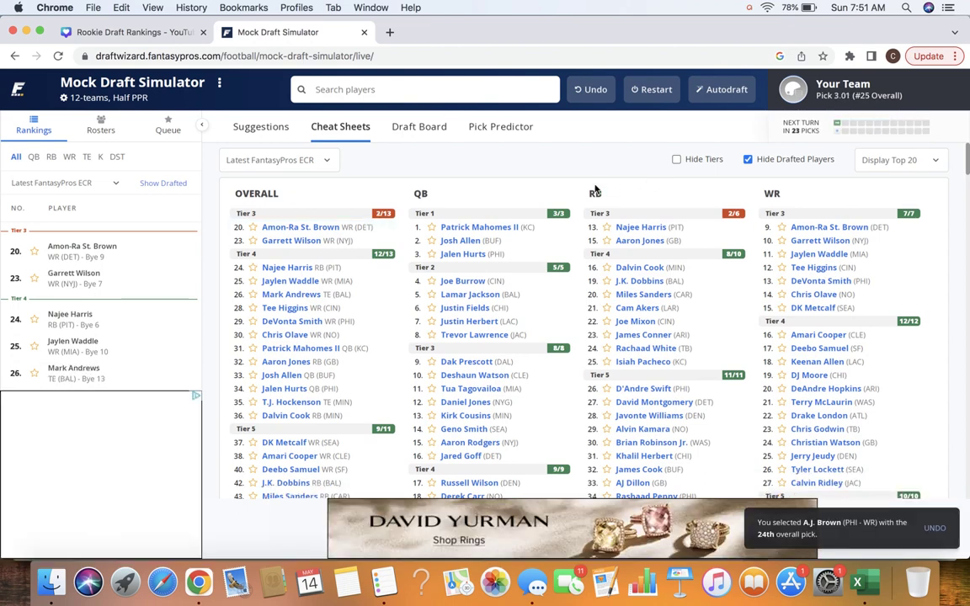
{"action": "left_click", "coordinate": [640, 228]}
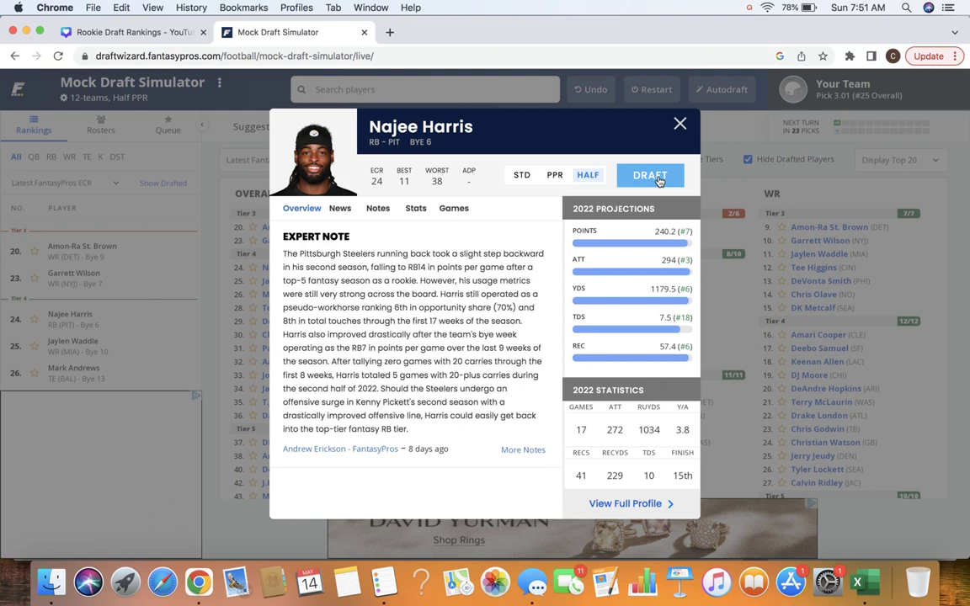
{"action": "left_click", "coordinate": [658, 177]}
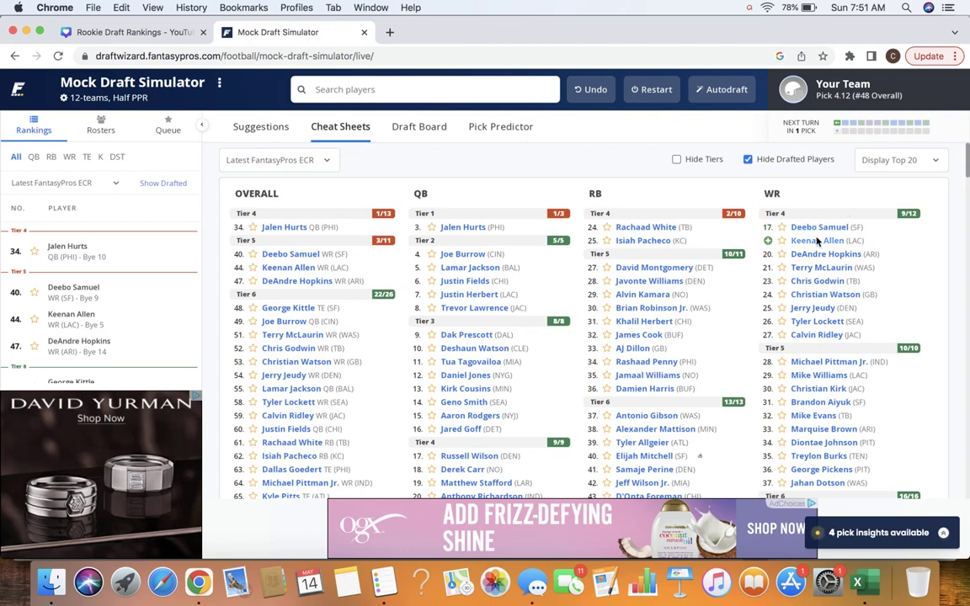
Draft Keenan Allen at pick 48, then review Deebo Samuel's player card and close it.
{"action": "left_click", "coordinate": [820, 242]}
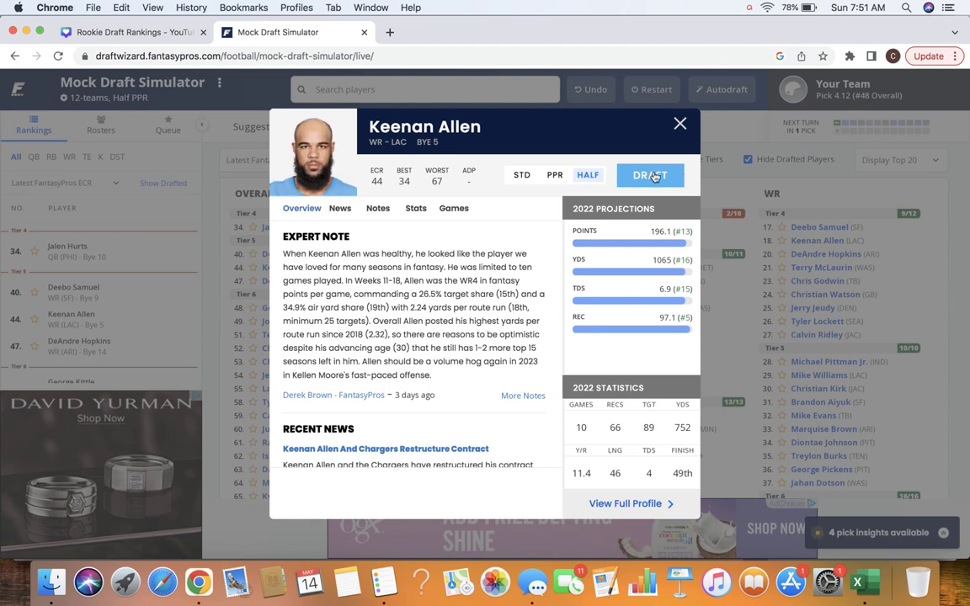
{"action": "left_click", "coordinate": [650, 175]}
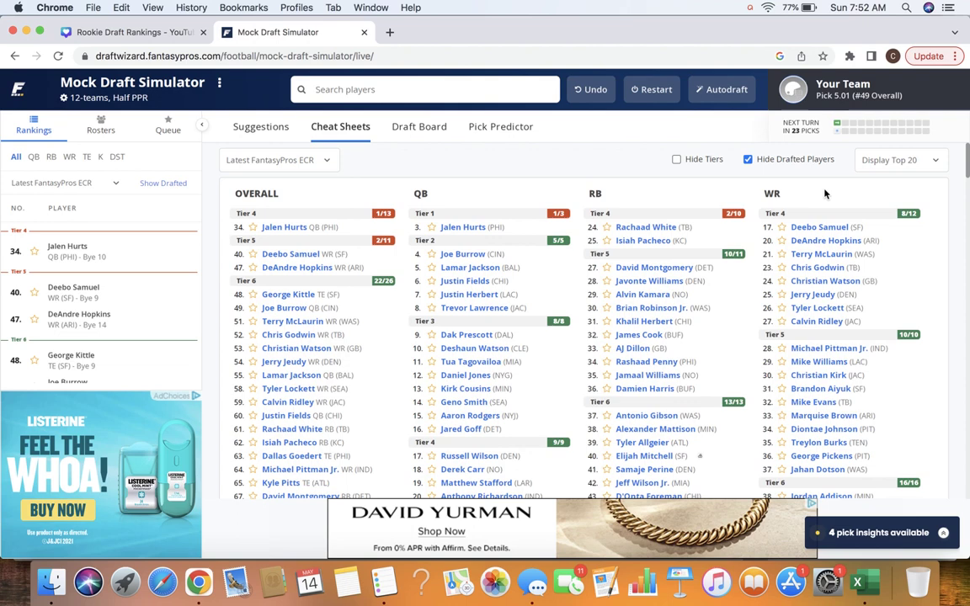
{"action": "left_click", "coordinate": [821, 235]}
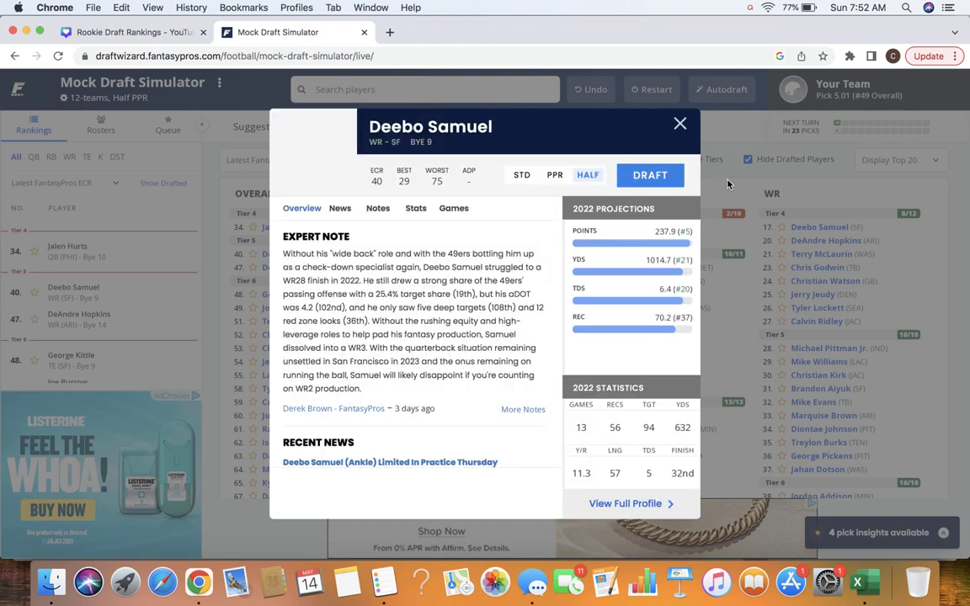
{"action": "left_click", "coordinate": [751, 187]}
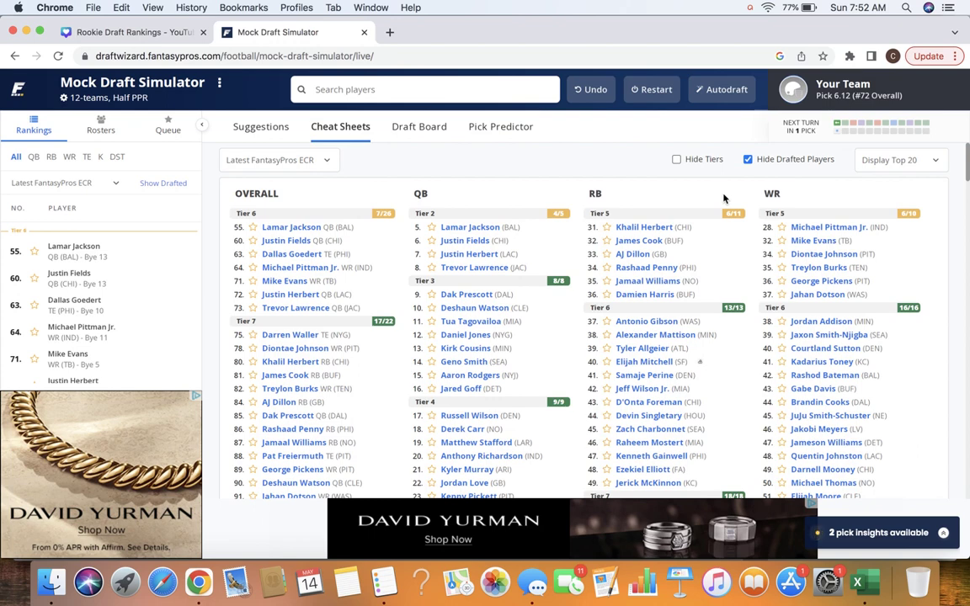
Draft running backs Khalil Herbert at pick 72 and AJ Dillon at pick 73.
{"action": "left_click", "coordinate": [651, 234]}
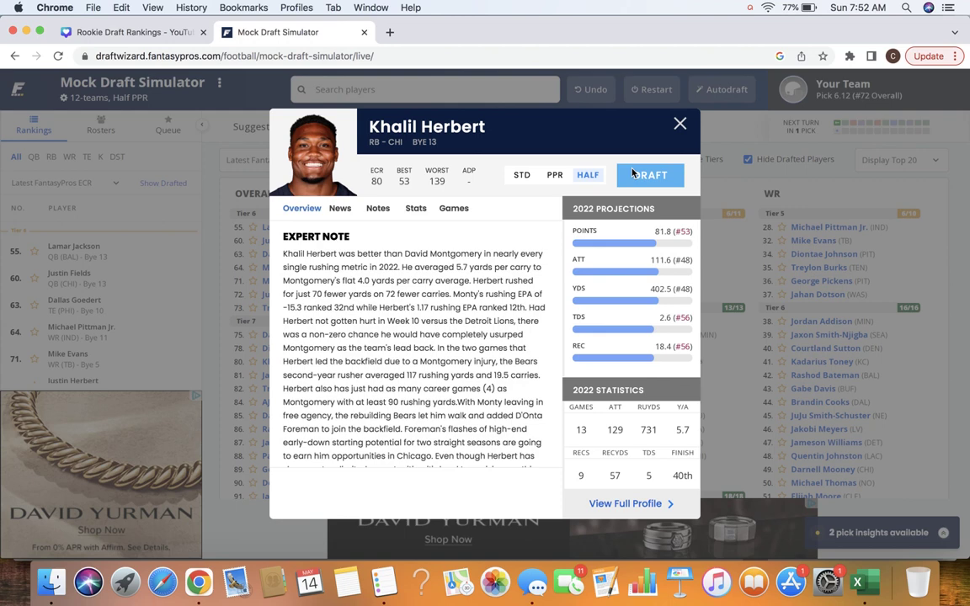
{"action": "left_click", "coordinate": [645, 176]}
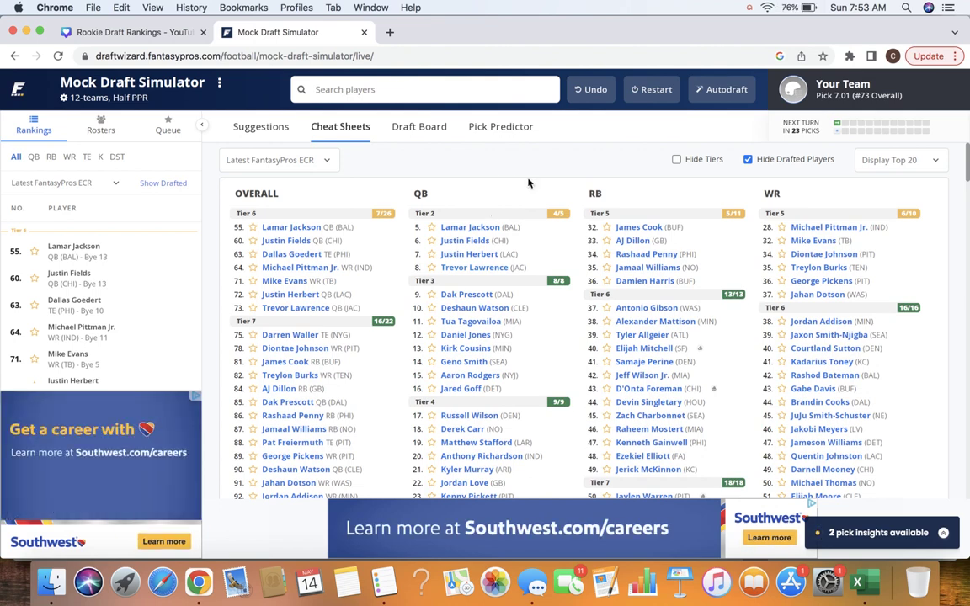
{"action": "scroll", "coordinate": [529, 224], "scroll_direction": "down", "scroll_amount": 5}
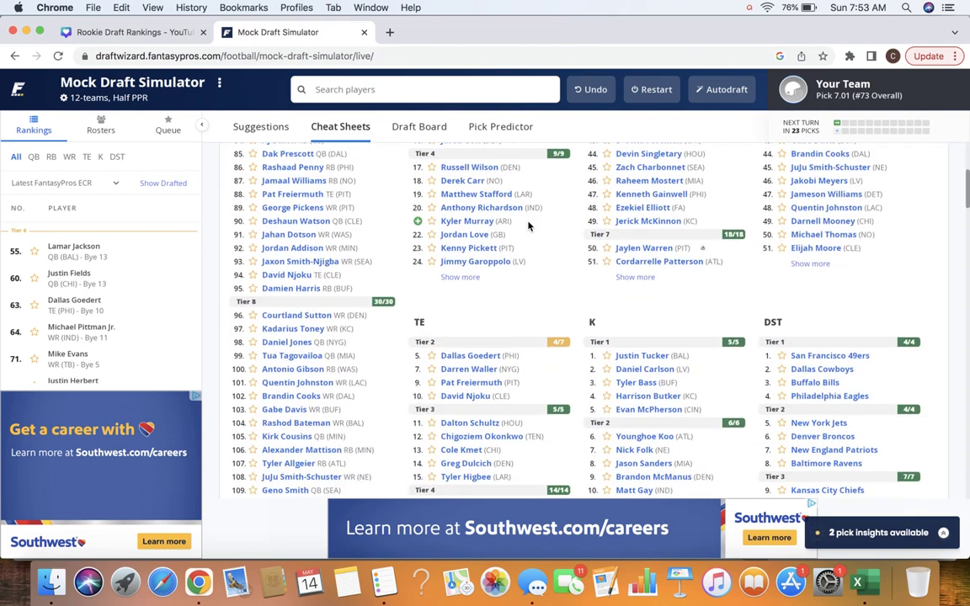
{"action": "scroll", "coordinate": [529, 226], "scroll_direction": "up", "scroll_amount": 5}
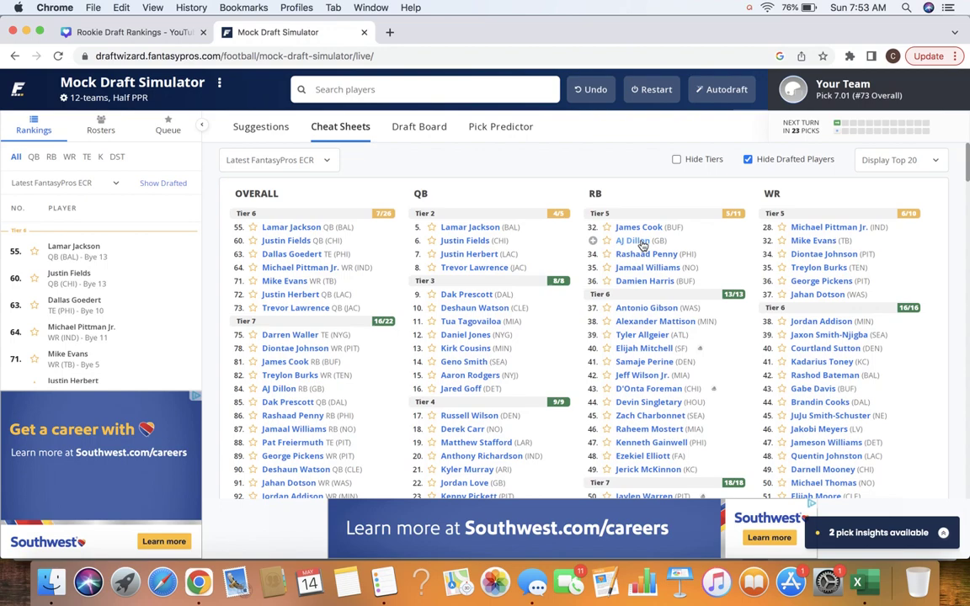
{"action": "left_click", "coordinate": [642, 243]}
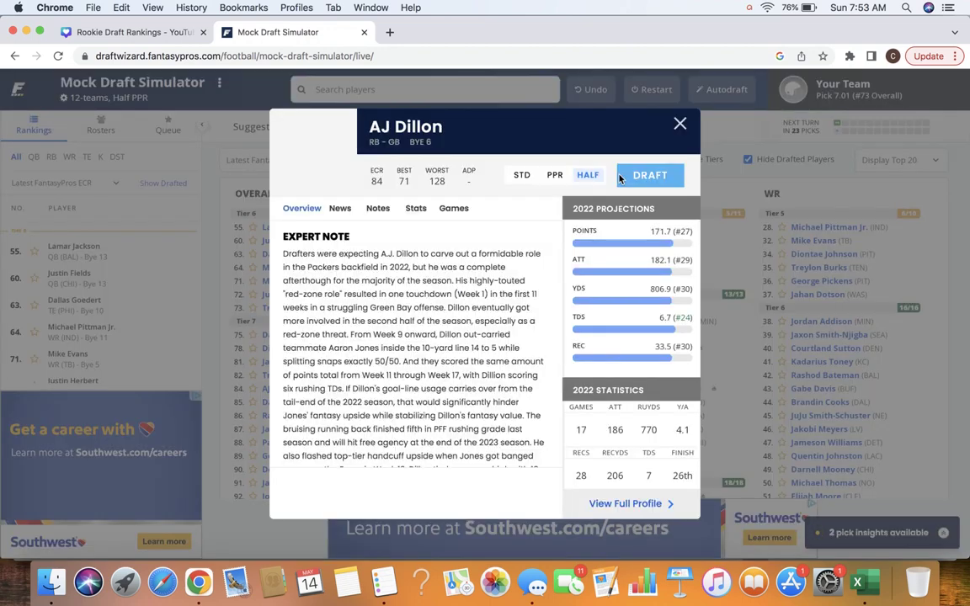
{"action": "left_click", "coordinate": [641, 176]}
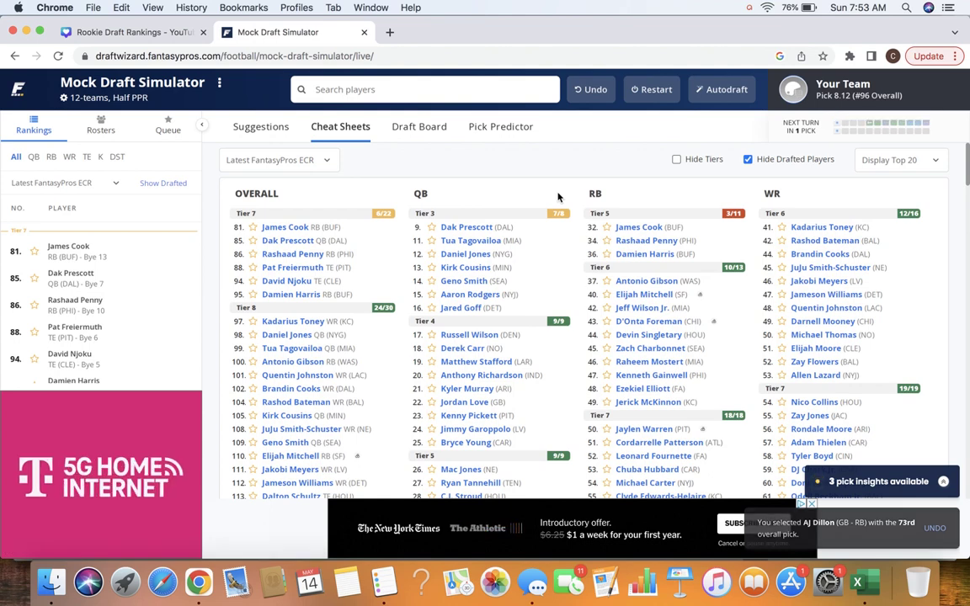
Draft Kadarius Toney from the WR column at pick 96 and lower the system volume.
{"action": "scroll", "coordinate": [557, 197], "scroll_direction": "down", "scroll_amount": 5}
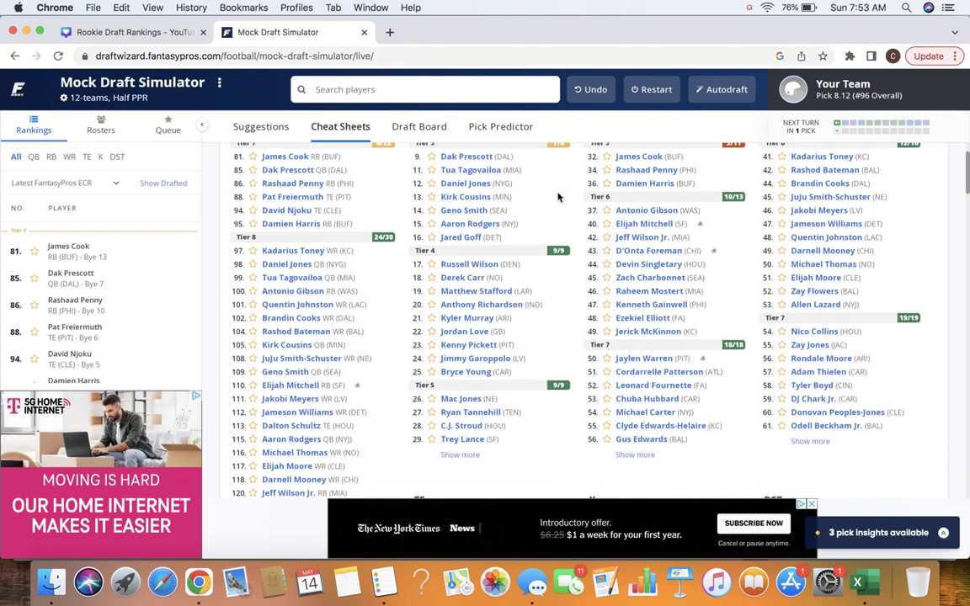
{"action": "scroll", "coordinate": [557, 197], "scroll_direction": "down", "scroll_amount": 4}
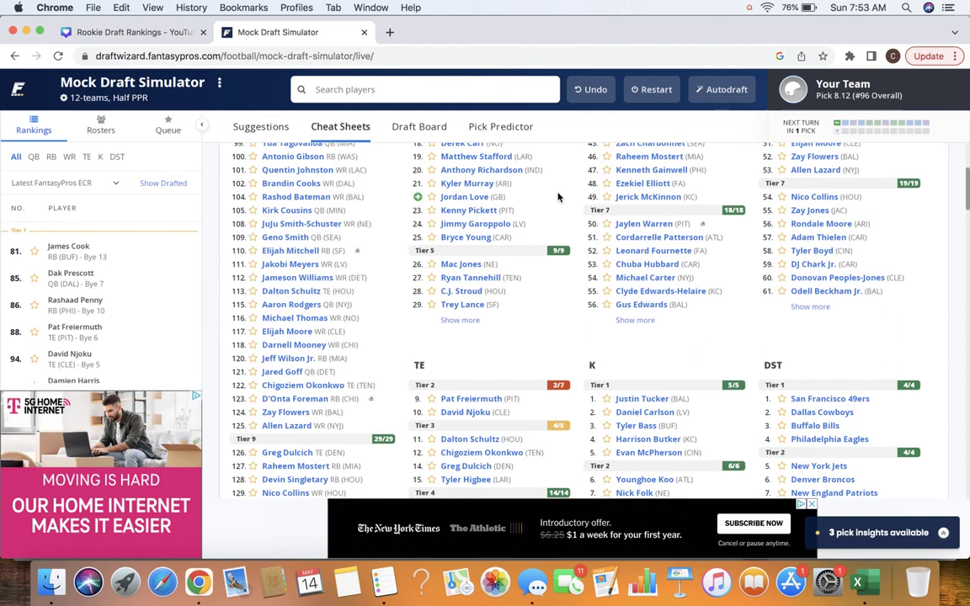
{"action": "scroll", "coordinate": [557, 197], "scroll_direction": "up", "scroll_amount": 2}
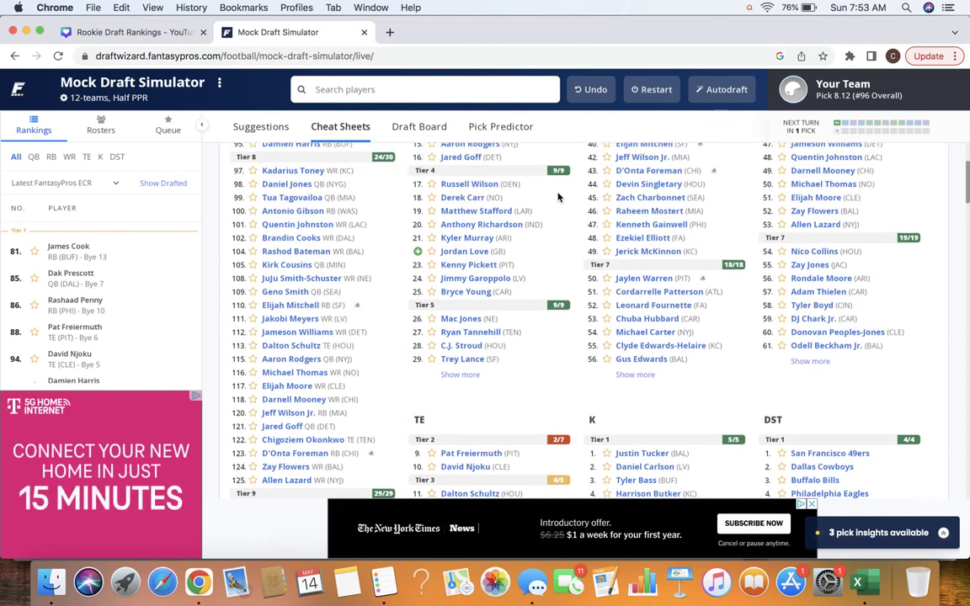
{"action": "scroll", "coordinate": [557, 197], "scroll_direction": "up", "scroll_amount": 10}
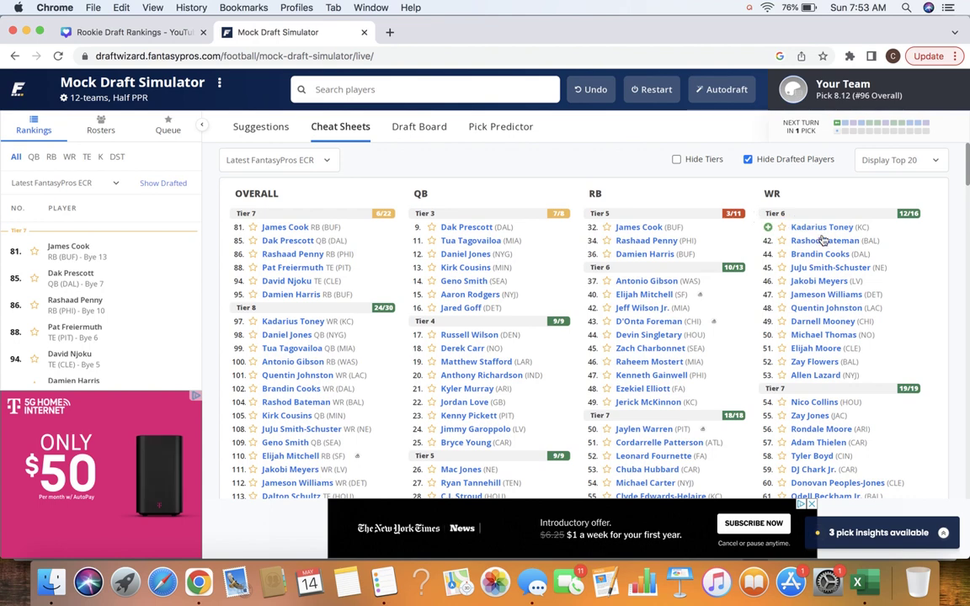
{"action": "left_click", "coordinate": [823, 227]}
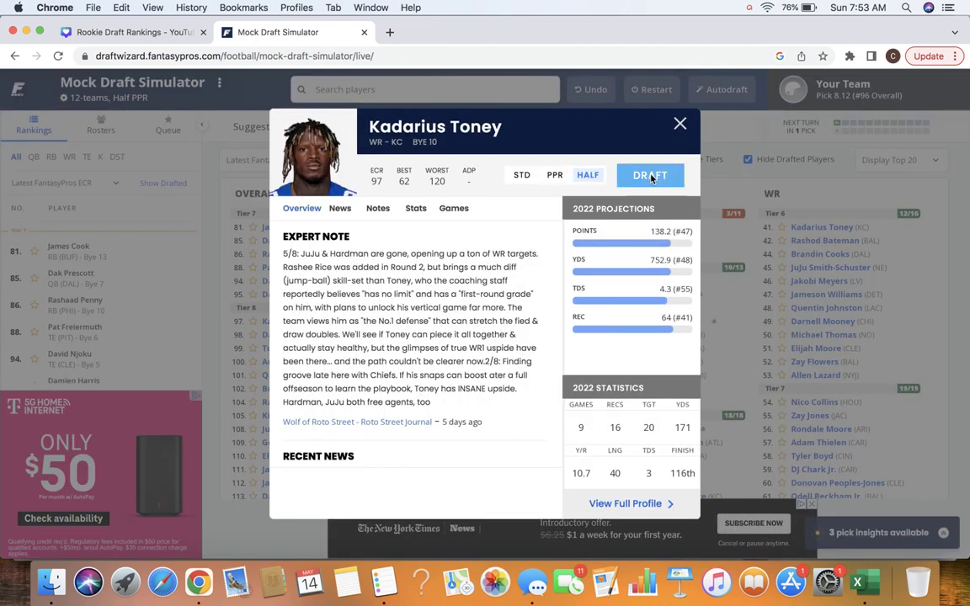
{"action": "left_click", "coordinate": [650, 176]}
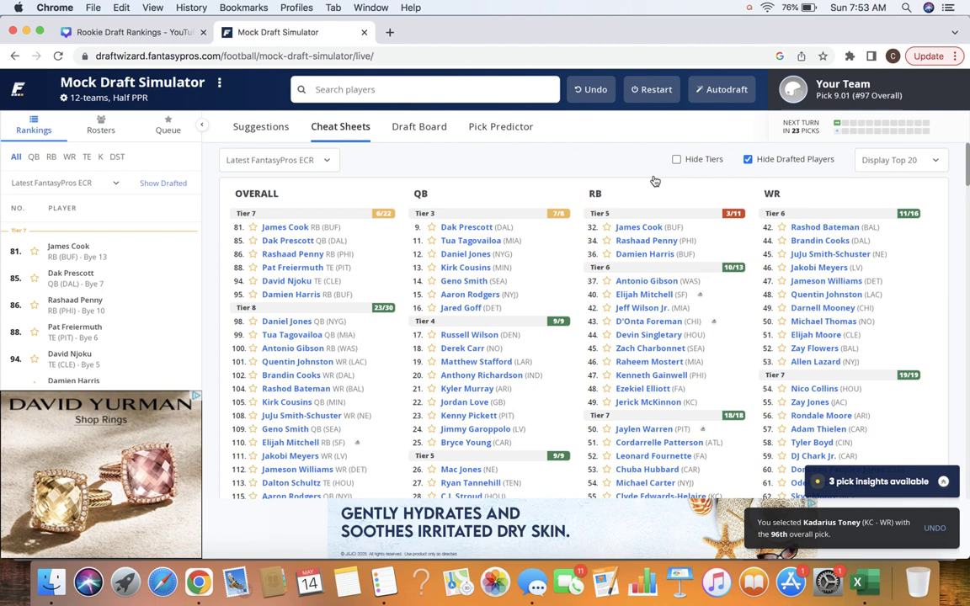
{"action": "key", "text": "XF86AudioLowerVolume"}
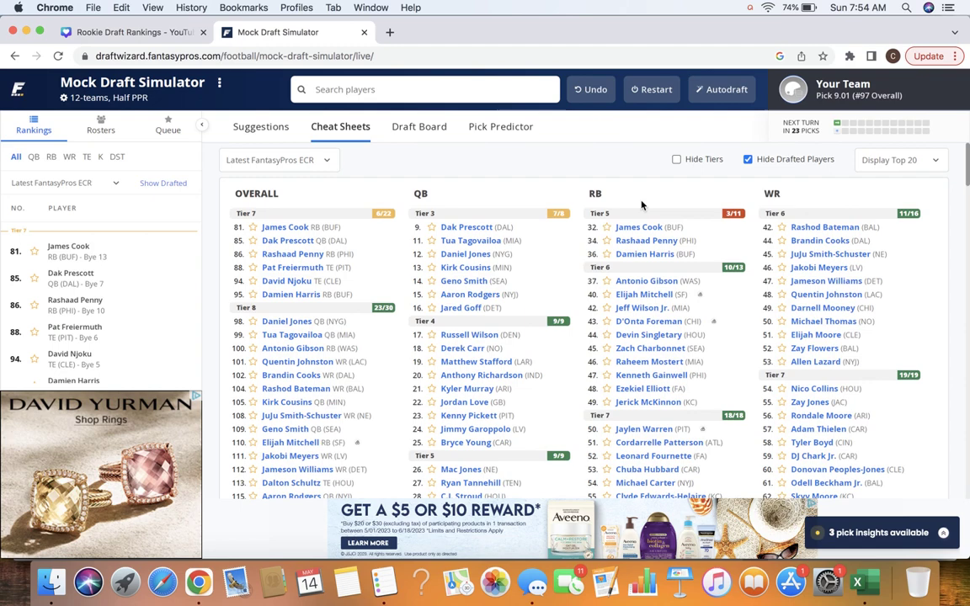
Draft running back James Cook at pick 97 and receiver Allen Lazard at pick 120.
{"action": "left_click", "coordinate": [640, 233]}
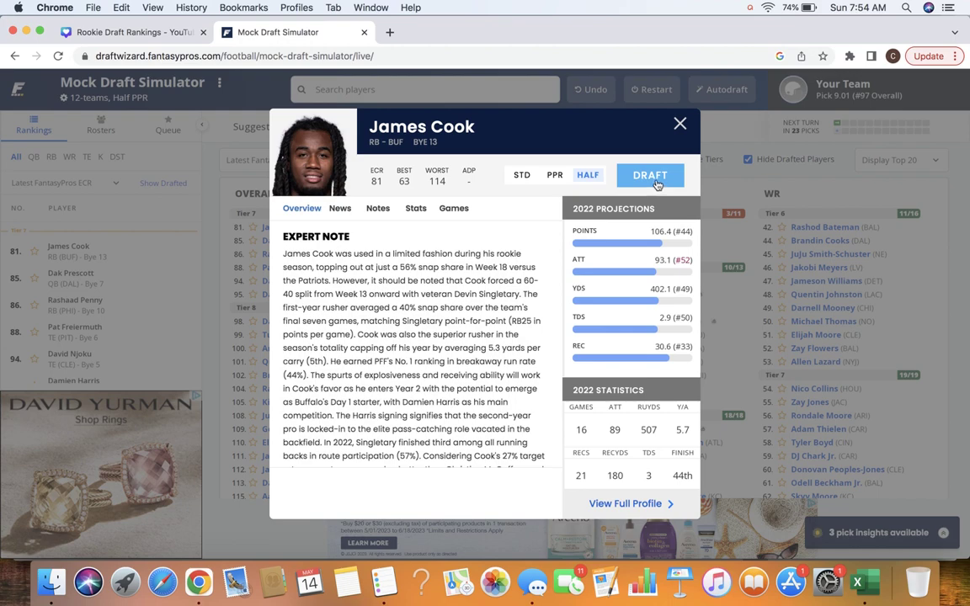
{"action": "left_click", "coordinate": [654, 183]}
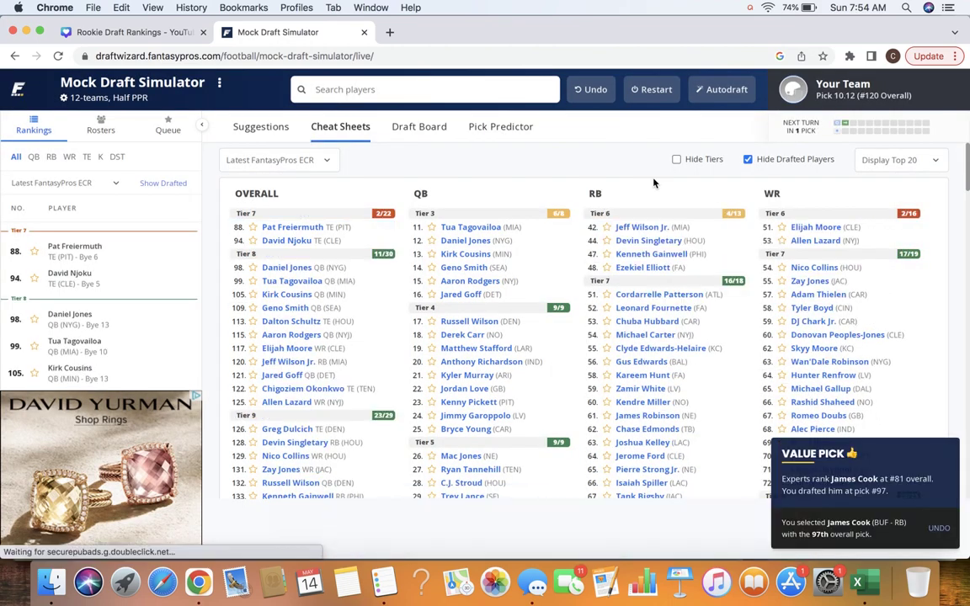
{"action": "scroll", "coordinate": [654, 183], "scroll_direction": "down", "scroll_amount": 5}
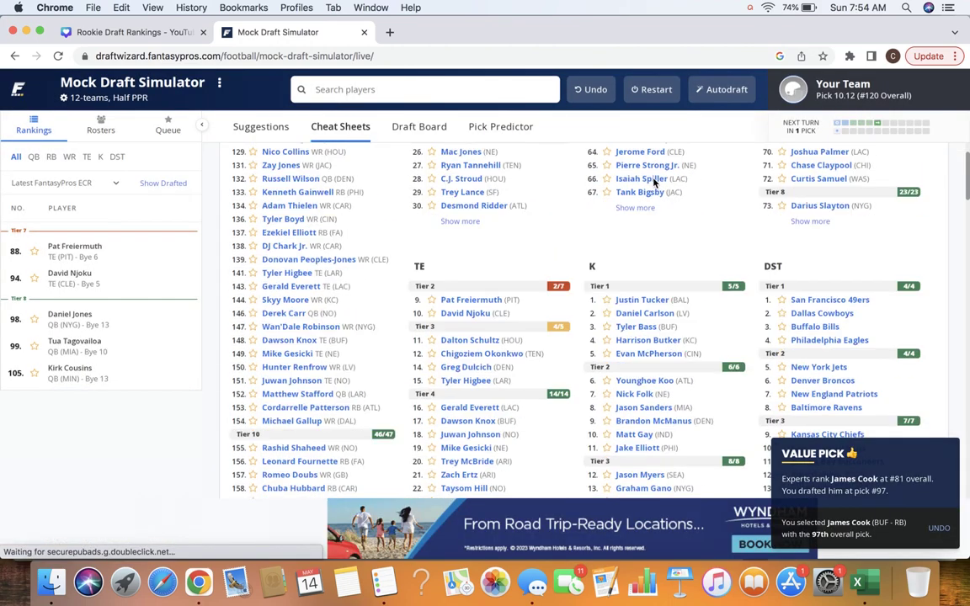
{"action": "scroll", "coordinate": [656, 183], "scroll_direction": "up", "scroll_amount": 5}
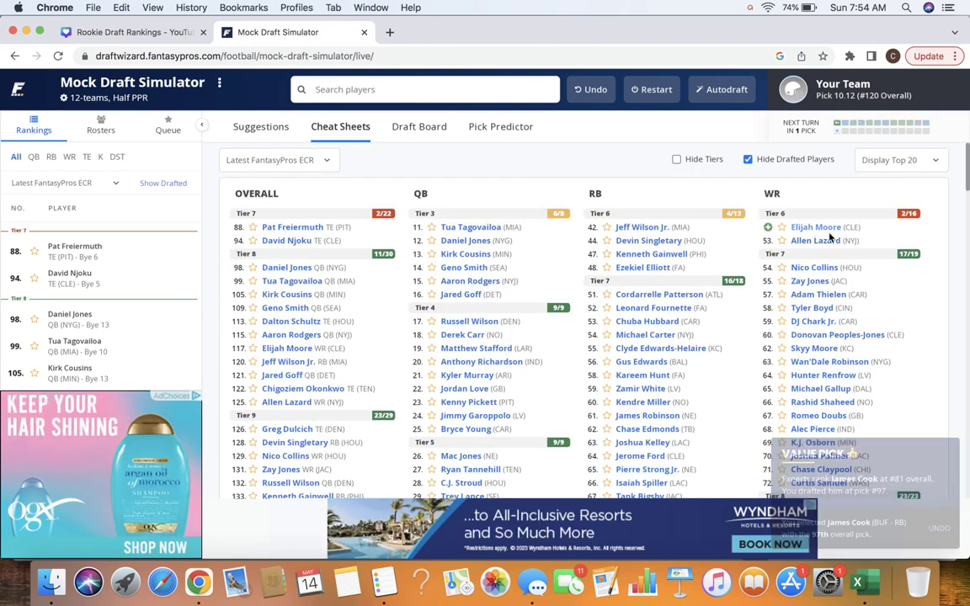
{"action": "mouse_move", "coordinate": [825, 249]}
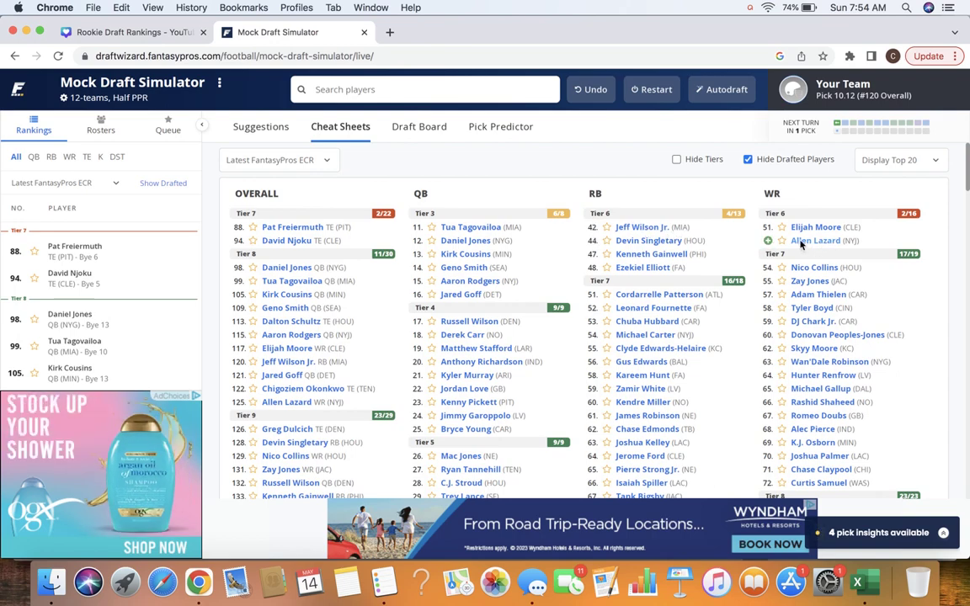
{"action": "left_click", "coordinate": [799, 242]}
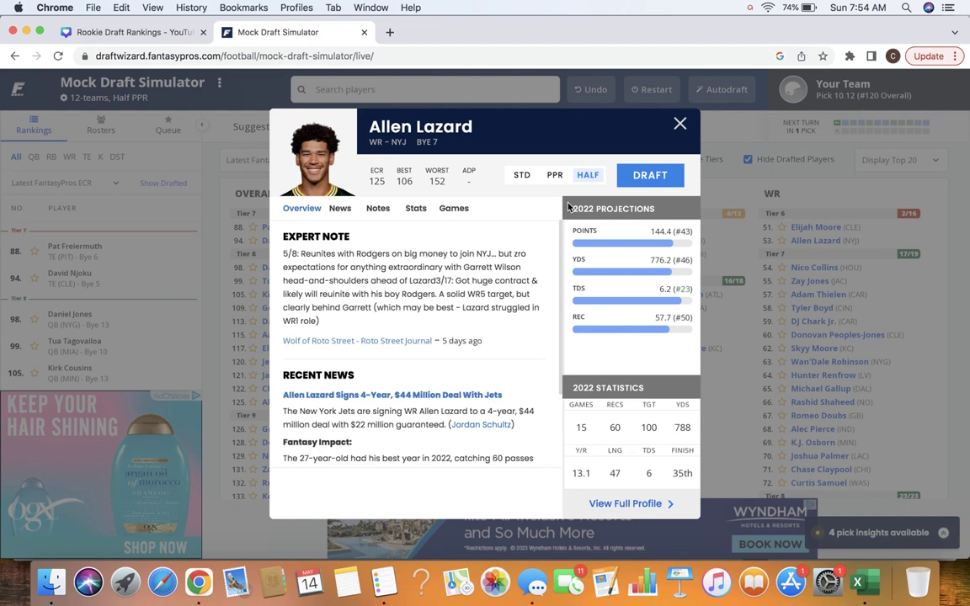
{"action": "left_click", "coordinate": [661, 181]}
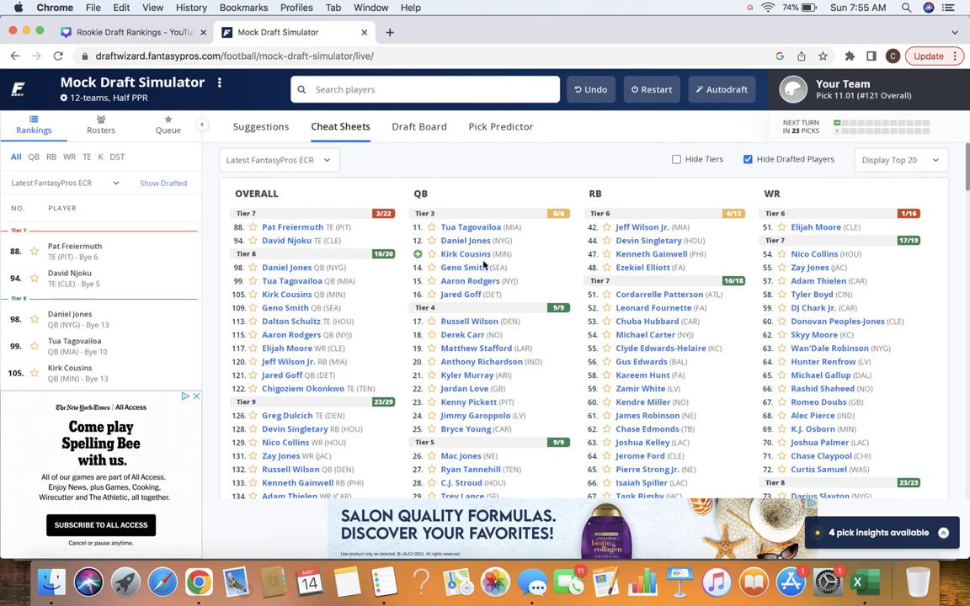
{"action": "scroll", "coordinate": [484, 266], "scroll_direction": "down", "scroll_amount": 5}
{"action": "scroll", "coordinate": [486, 267], "scroll_direction": "up", "scroll_amount": 5}
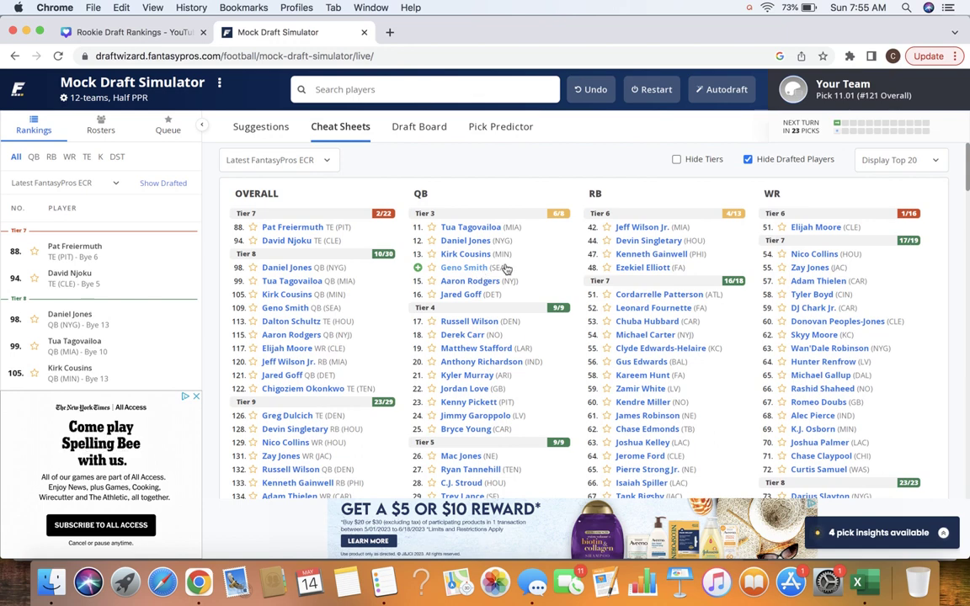
Draft Jeff Wilson Jr., QB Geno Smith at pick 144, and TE Chigoziem Okonkwo at pick 145.
{"action": "left_click", "coordinate": [651, 232]}
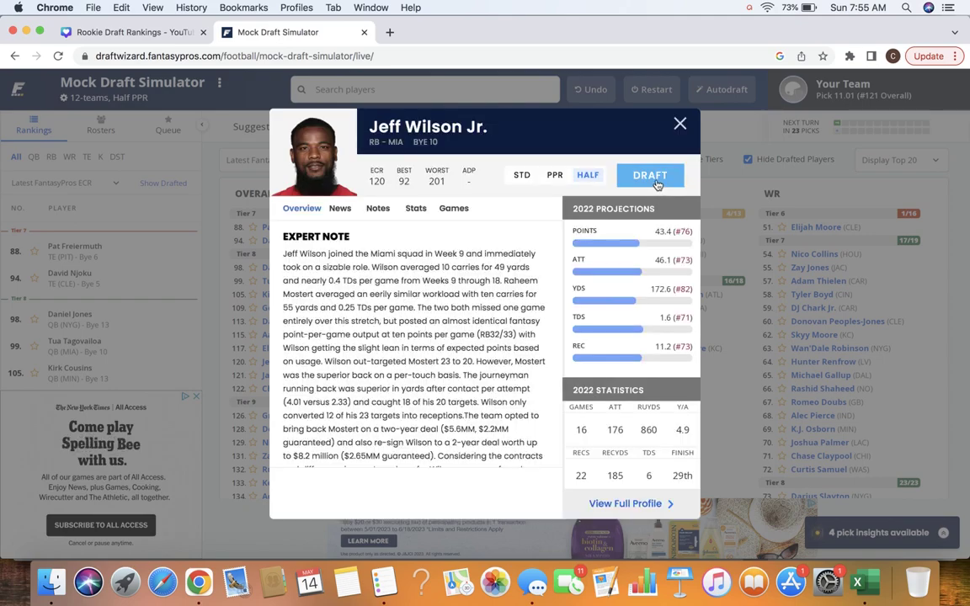
{"action": "left_click", "coordinate": [657, 181]}
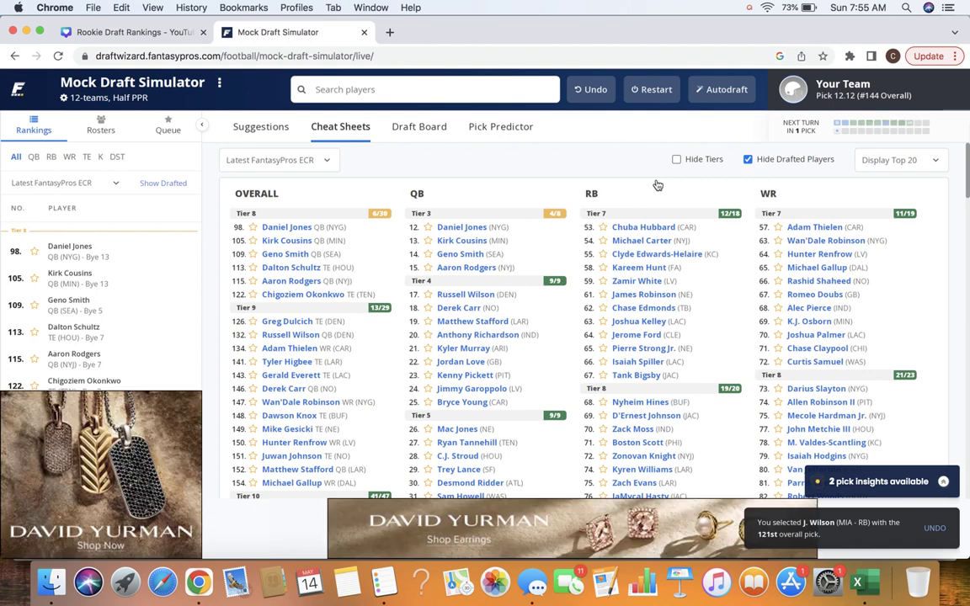
{"action": "left_click", "coordinate": [463, 256]}
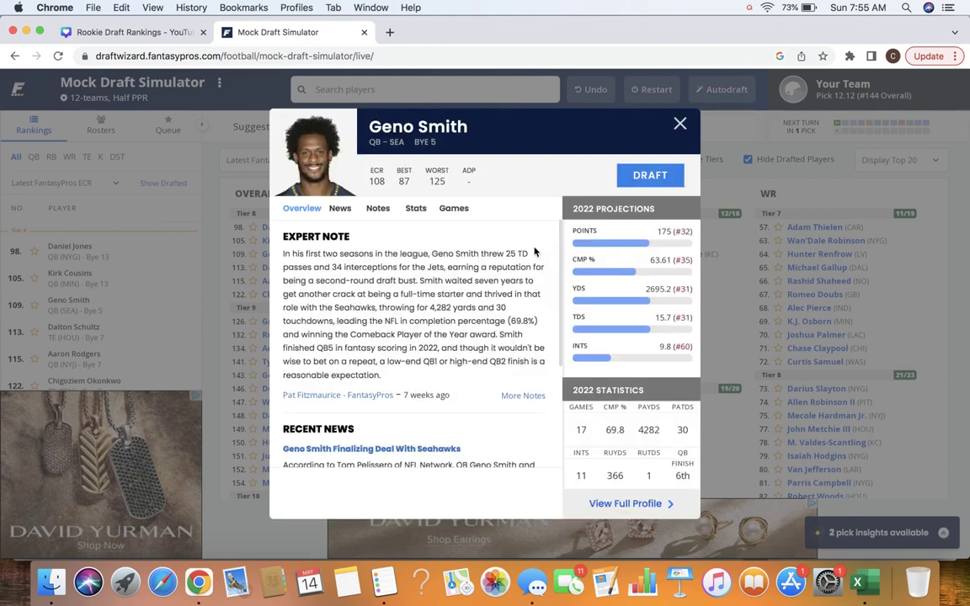
{"action": "left_click", "coordinate": [652, 177]}
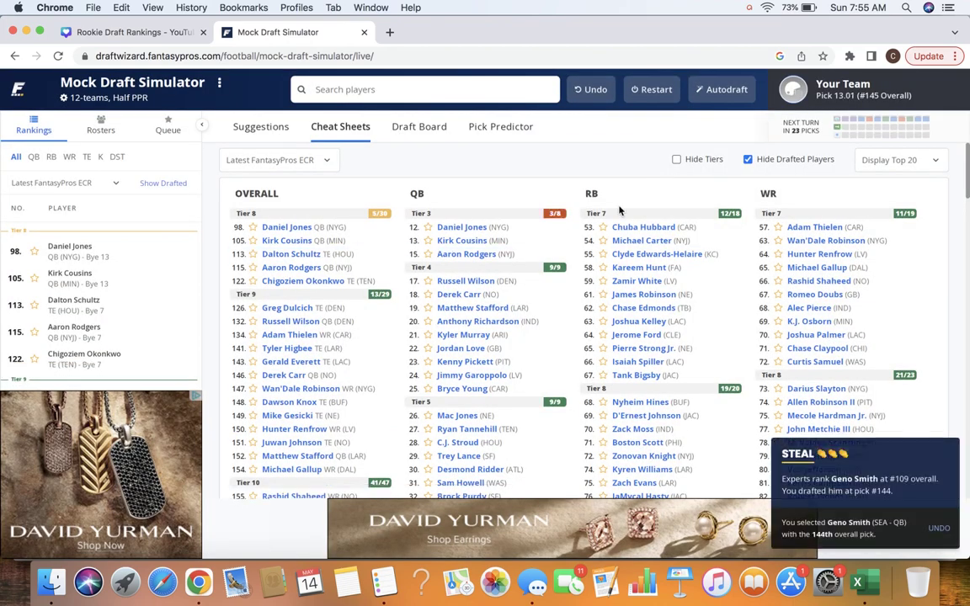
{"action": "scroll", "coordinate": [473, 299], "scroll_direction": "down", "scroll_amount": 4}
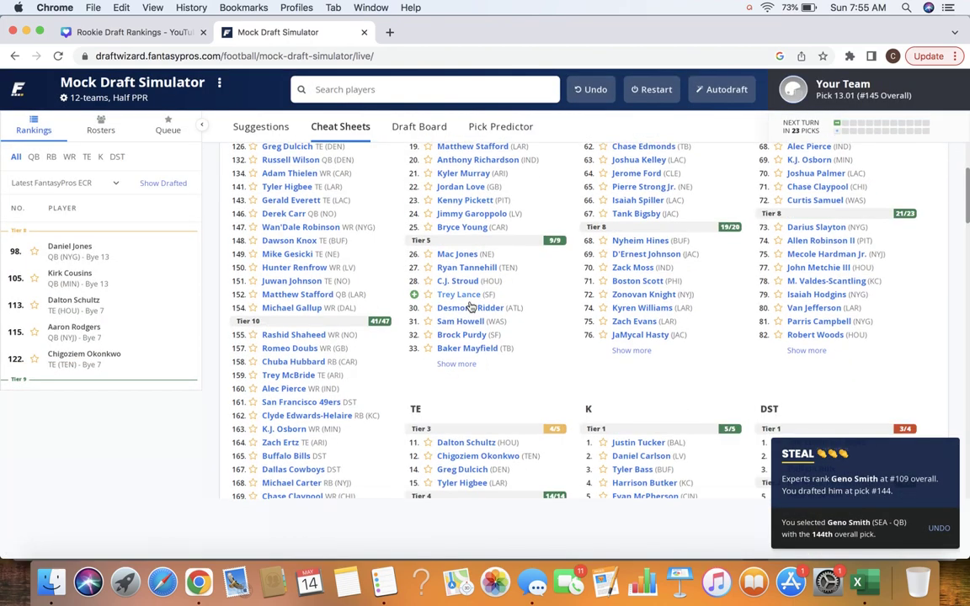
{"action": "left_click", "coordinate": [455, 459]}
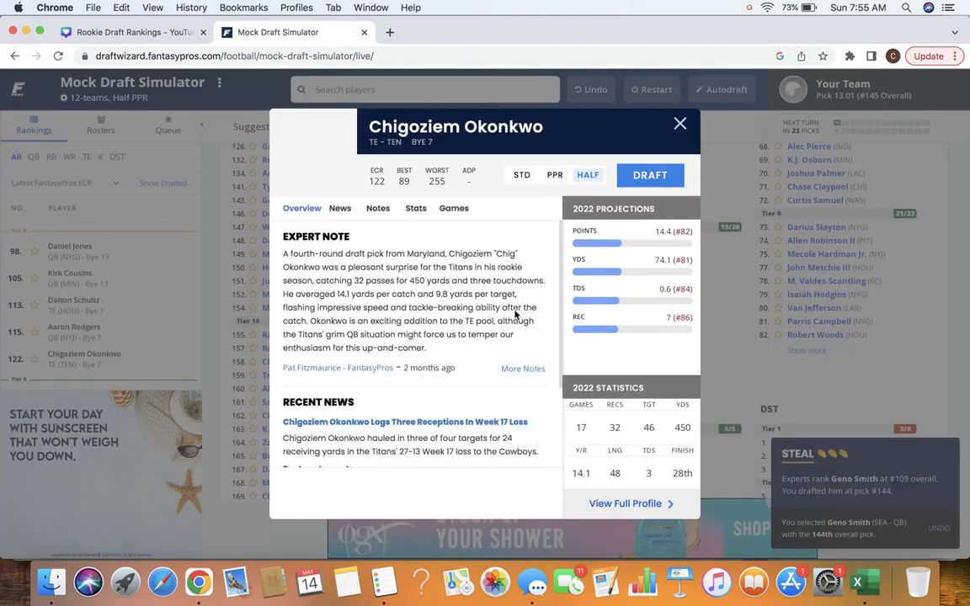
{"action": "left_click", "coordinate": [650, 176]}
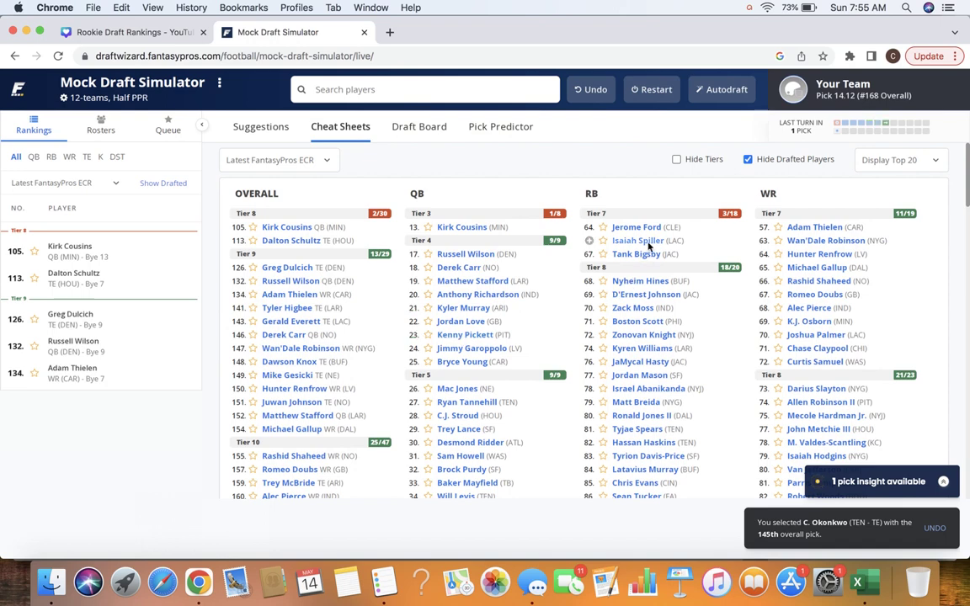
Draft WR Adam Thielen at pick 168 and QB Kirk Cousins with the final pick.
{"action": "left_click", "coordinate": [814, 231]}
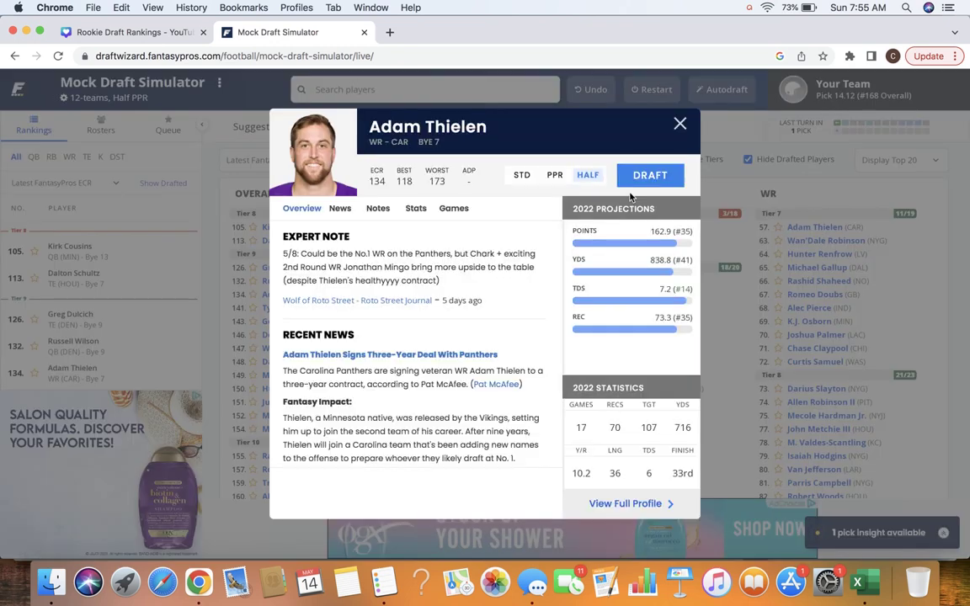
{"action": "left_click", "coordinate": [644, 175]}
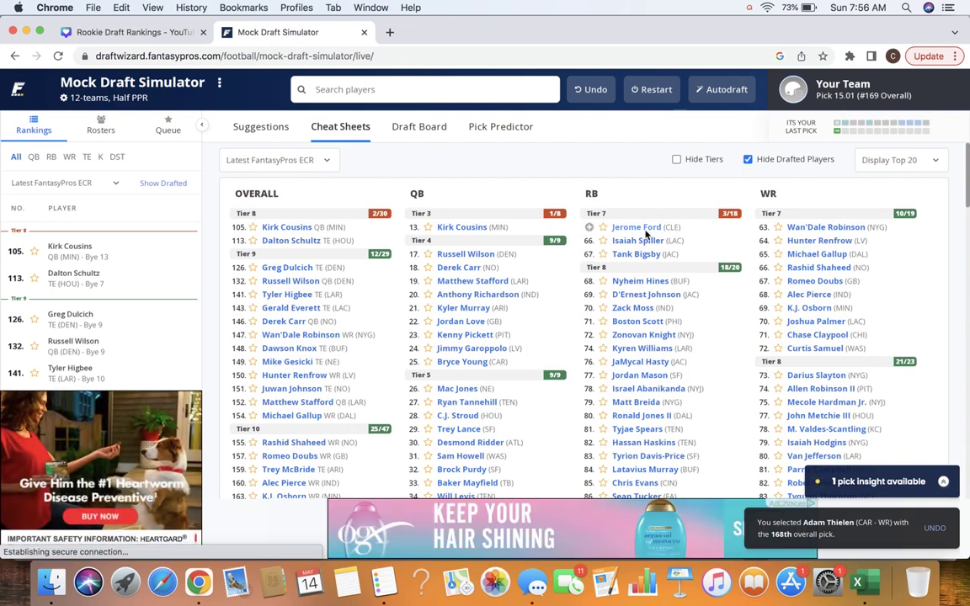
{"action": "left_click", "coordinate": [472, 227]}
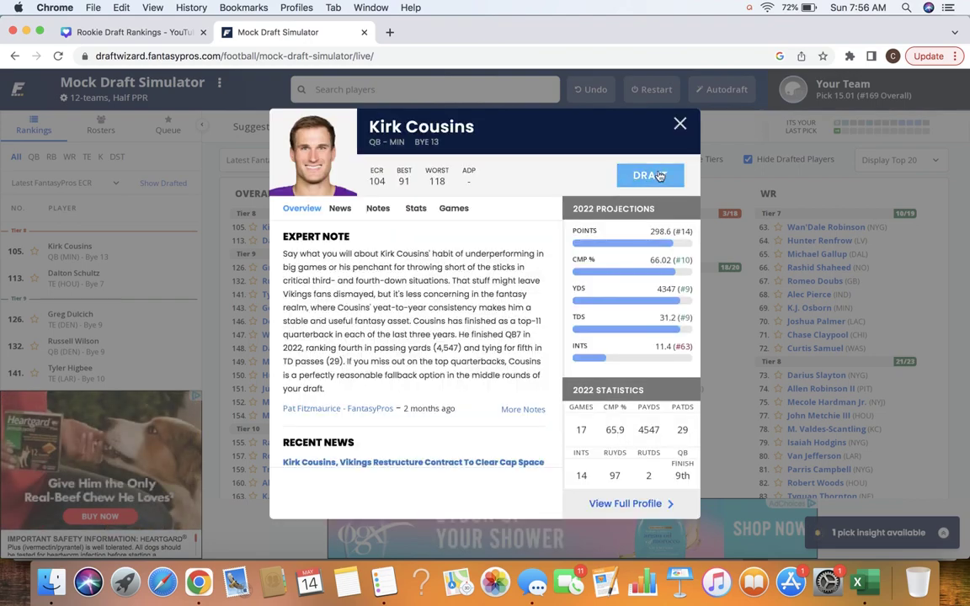
{"action": "left_click", "coordinate": [649, 175]}
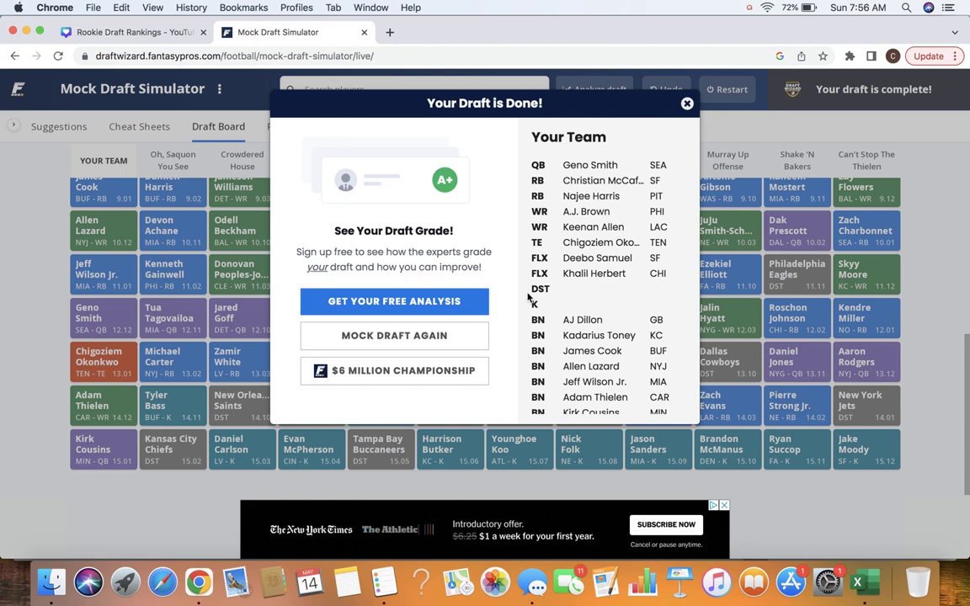
{"action": "scroll", "coordinate": [620, 296], "scroll_direction": "down", "scroll_amount": 1}
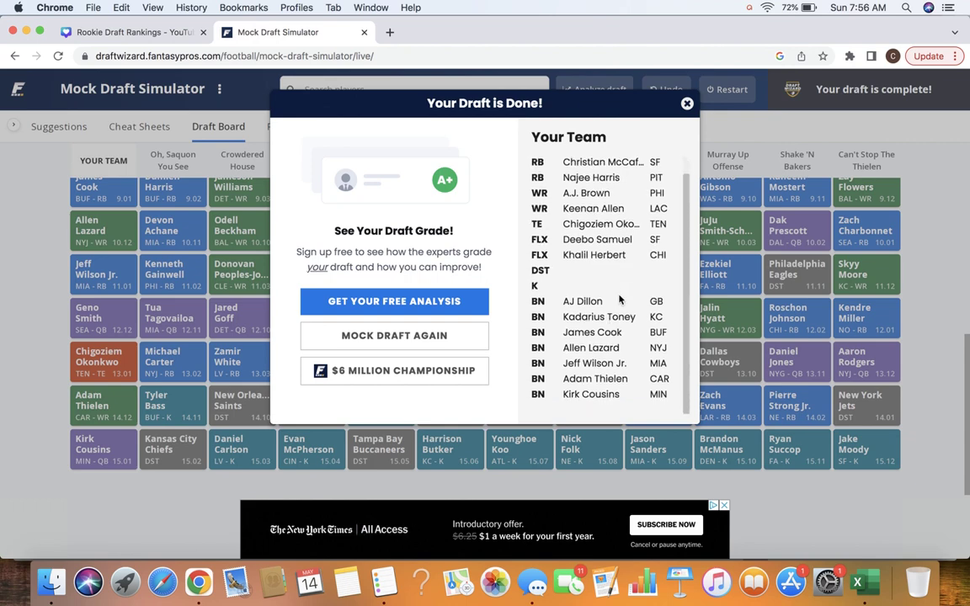